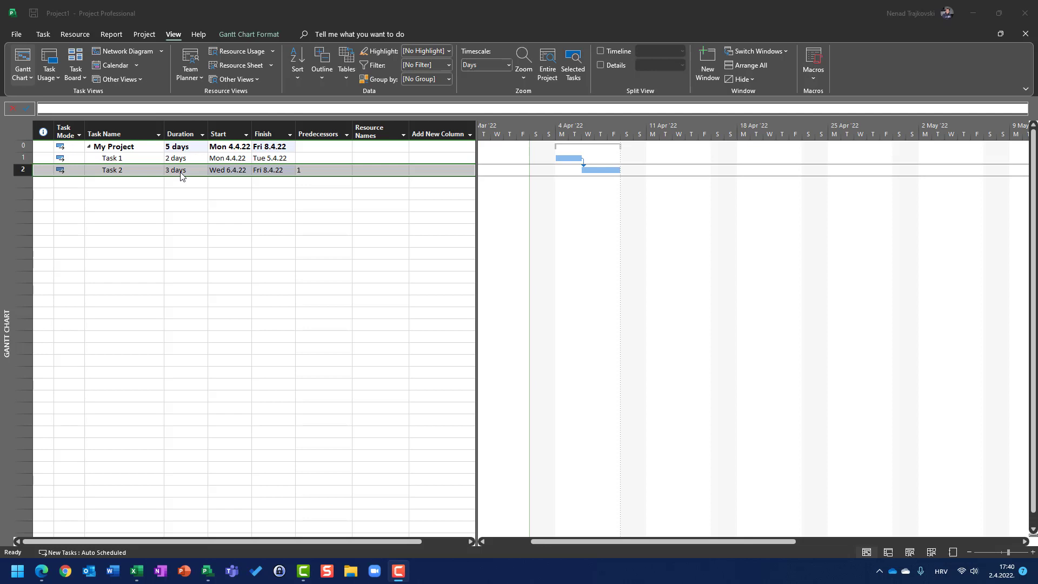
Set the predecessor of Task 2 to 1SS+7 days, a start-to-start link to Task 1 with lag
{"action": "left_click", "coordinate": [321, 176]}
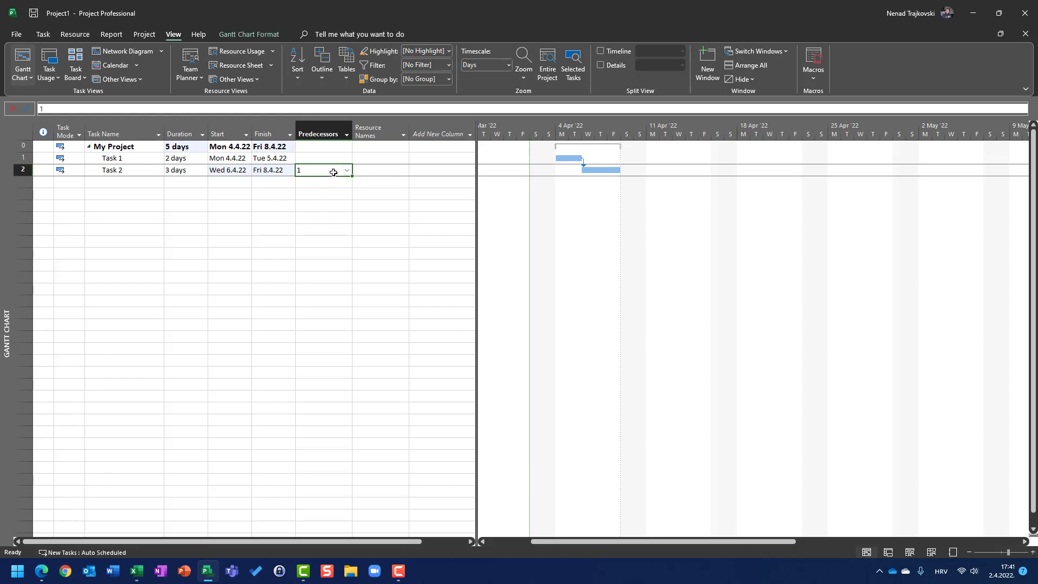
{"action": "type", "text": "1ss+"}
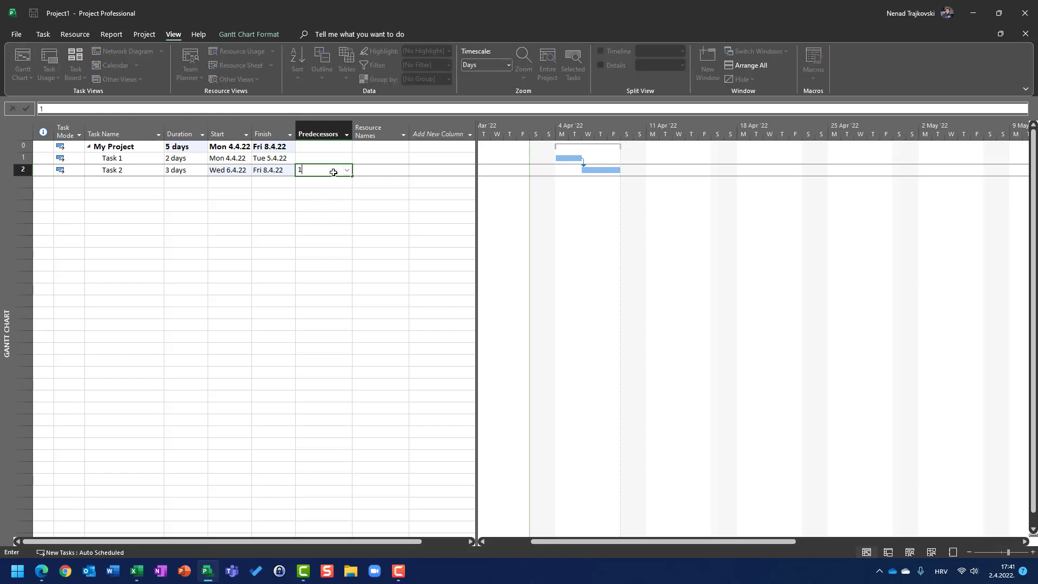
{"action": "type", "text": "7"}
{"action": "key", "text": "Return"}
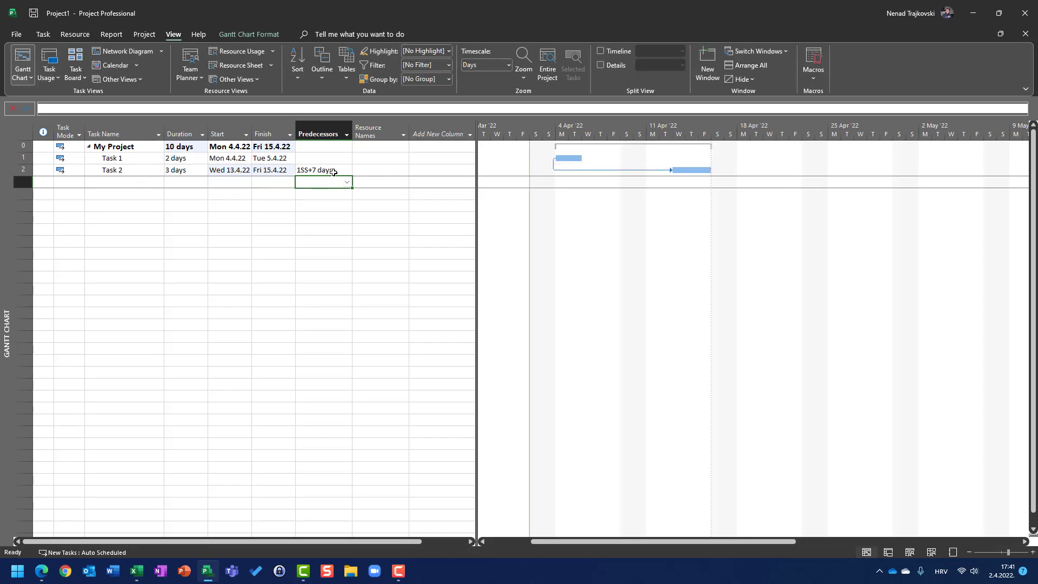
Change the predecessor of Task 2 to 1FS+5 days, a finish-to-start link with lag
{"action": "left_click", "coordinate": [333, 172]}
{"action": "left_click", "coordinate": [333, 172]}
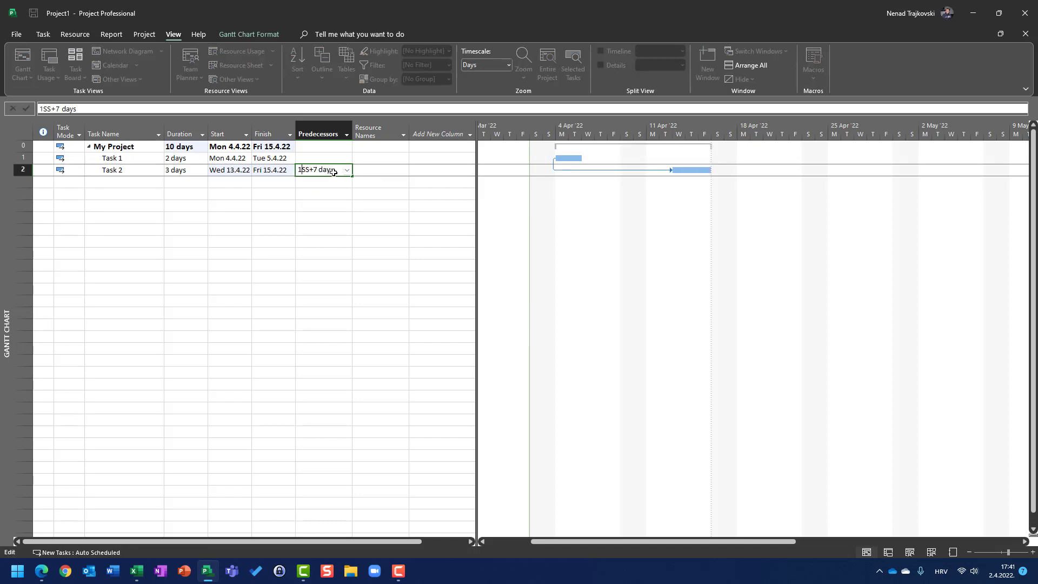
{"action": "key", "text": "BackSpace"}
{"action": "key", "text": "BackSpace"}
{"action": "type", "text": "fs"}
{"action": "key", "text": "BackSpace"}
{"action": "type", "text": "5"}
{"action": "key", "text": "Return"}
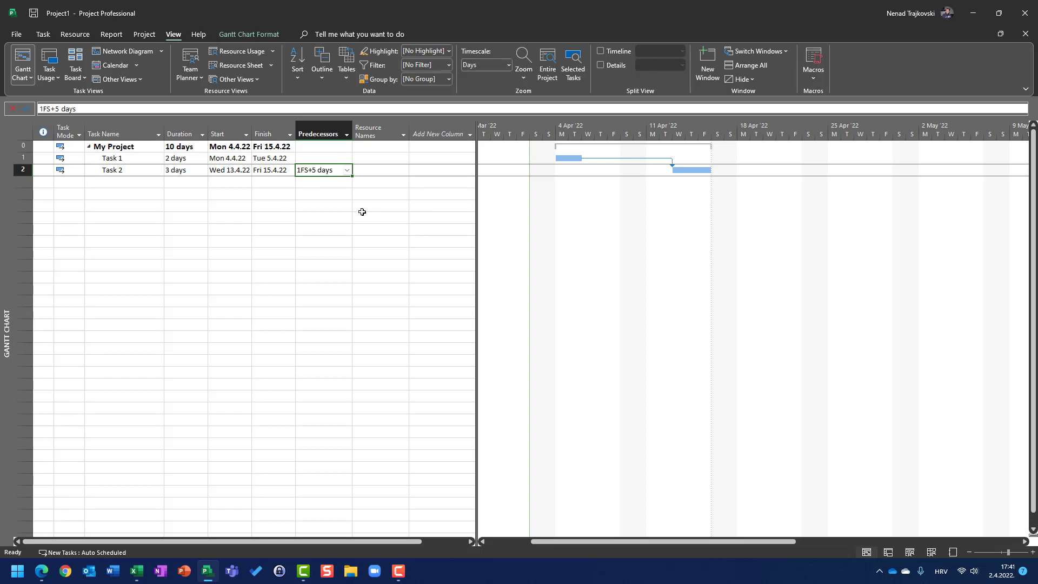
Reset the predecessor of Task 2 to plain 1, without any lag
{"action": "type", "text": "1"}
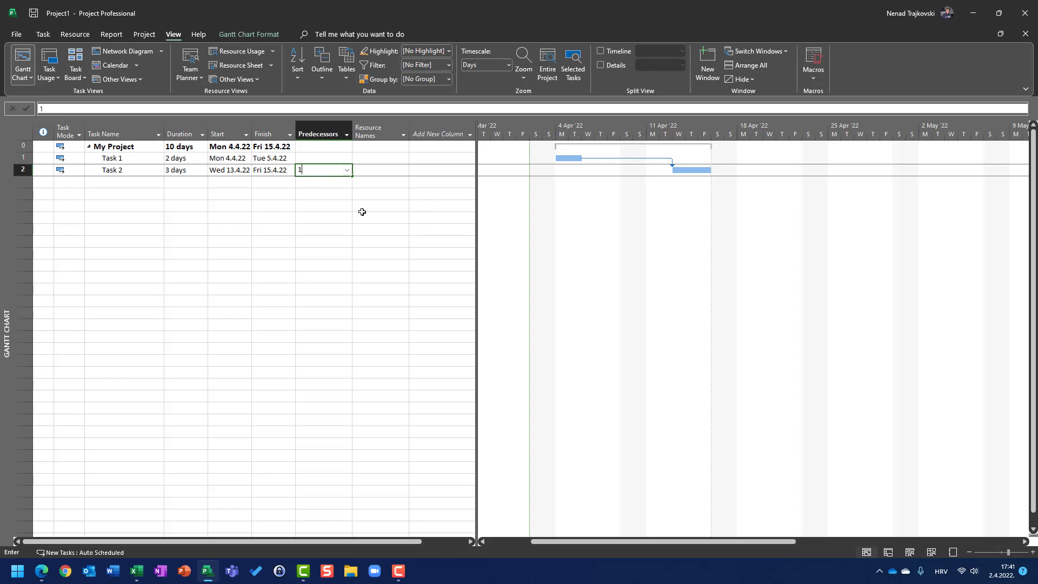
{"action": "key", "text": "Return"}
{"action": "key", "text": "Up"}
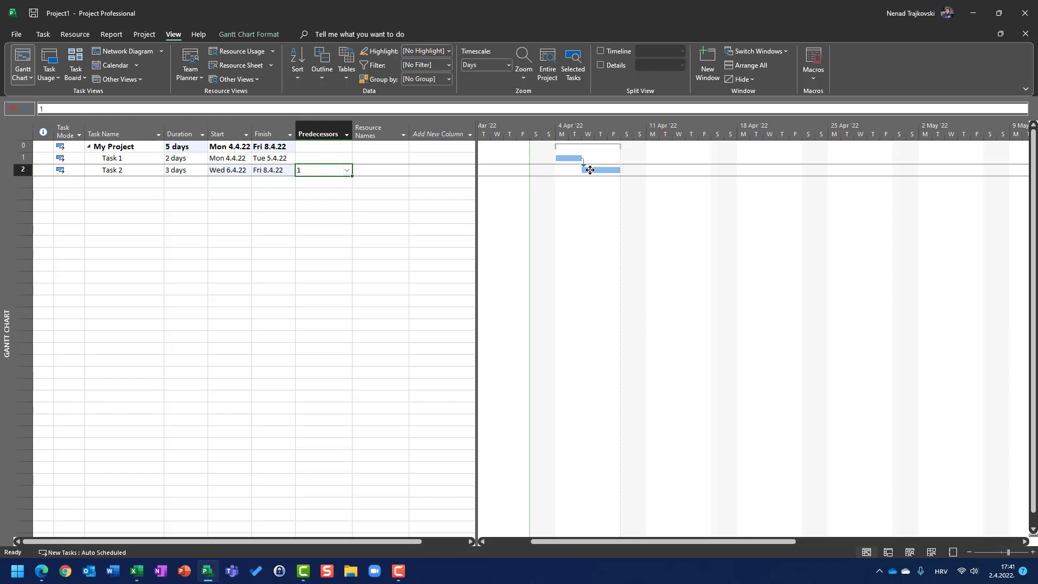
Apply a Finish No Later Than constraint dated Fri 15.4.2022 to Task 2 and choose to continue with it despite the linked task
{"action": "double_click", "coordinate": [20, 171]}
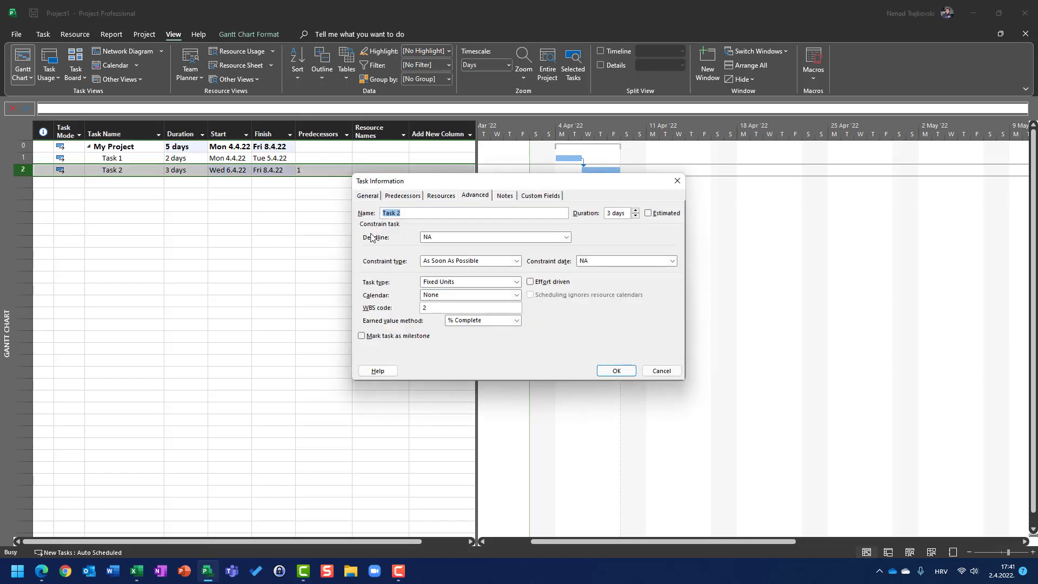
{"action": "left_click", "coordinate": [516, 261]}
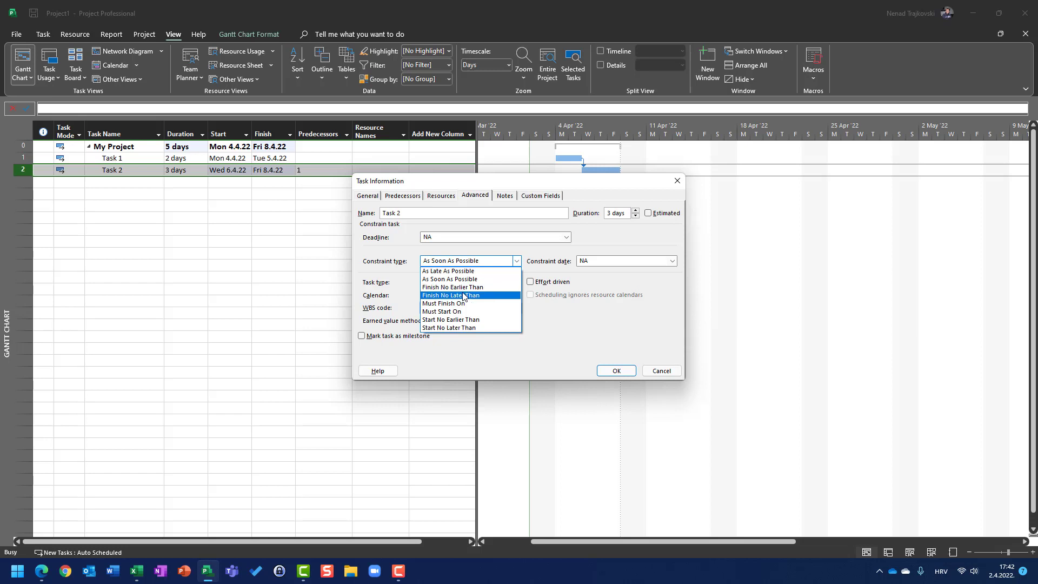
{"action": "left_click", "coordinate": [463, 296]}
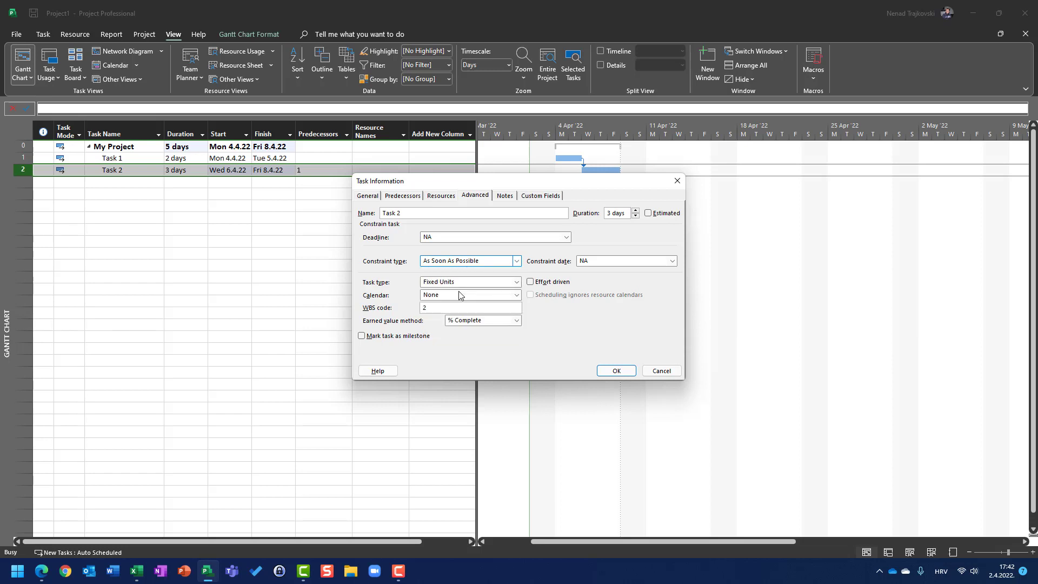
{"action": "left_click", "coordinate": [672, 261]}
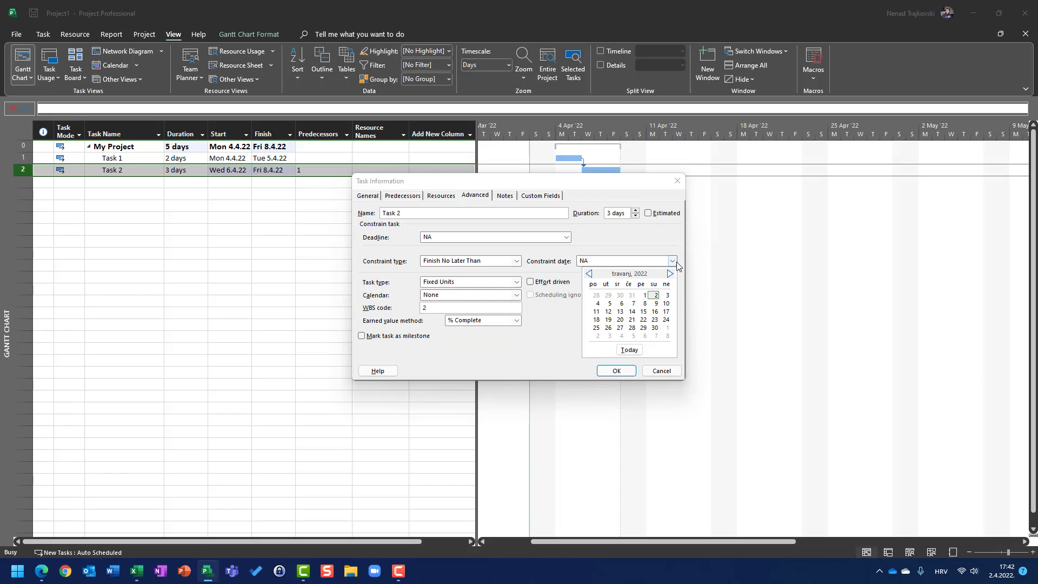
{"action": "left_click", "coordinate": [643, 311]}
{"action": "left_click", "coordinate": [615, 371]}
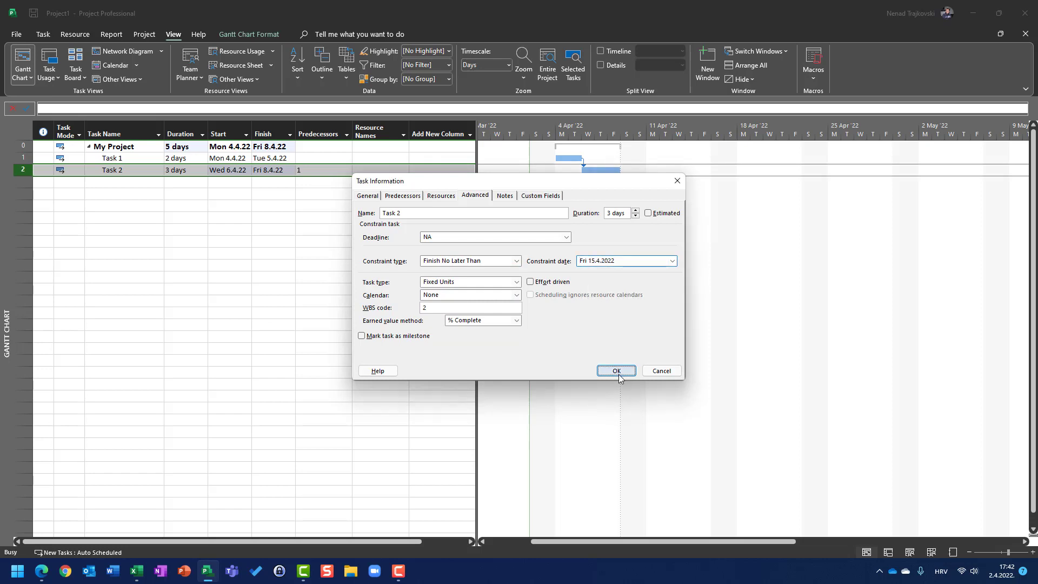
{"action": "left_click", "coordinate": [469, 305]}
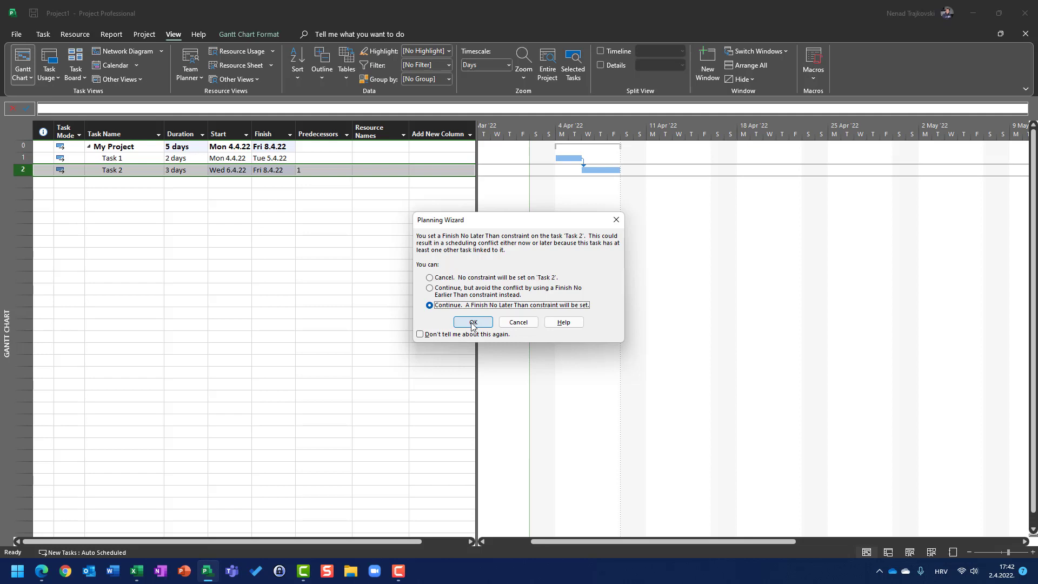
{"action": "left_click", "coordinate": [472, 322]}
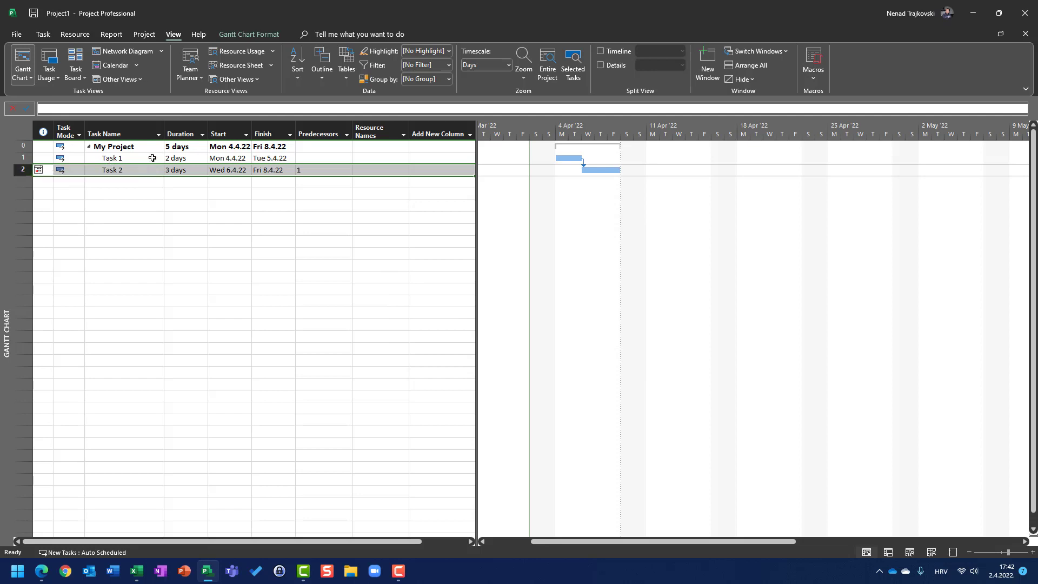
Set the duration of Task 1 to 10 days and allow the scheduling conflict
{"action": "left_click", "coordinate": [190, 158]}
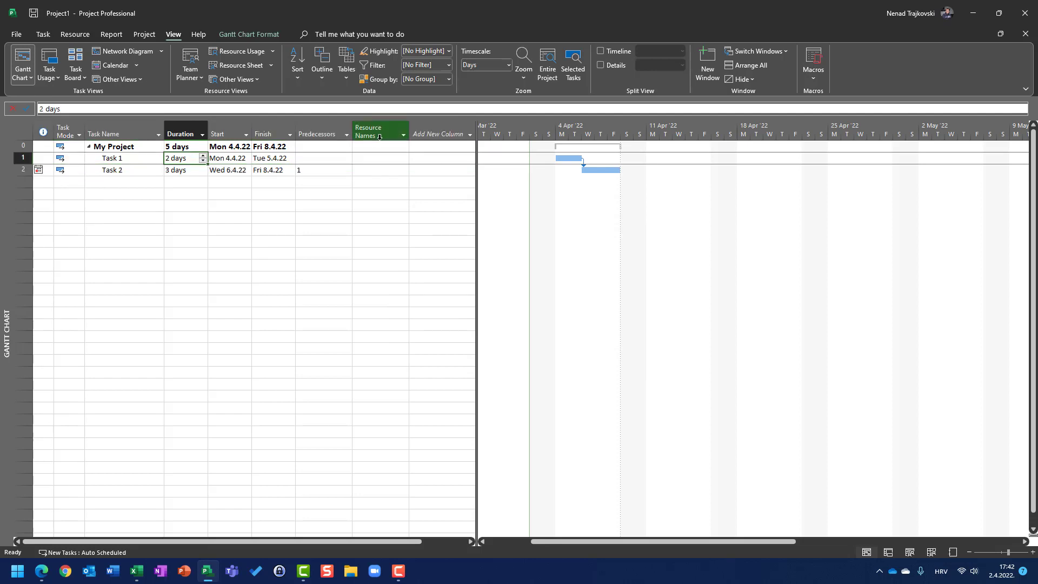
{"action": "type", "text": "10"}
{"action": "key", "text": "Return"}
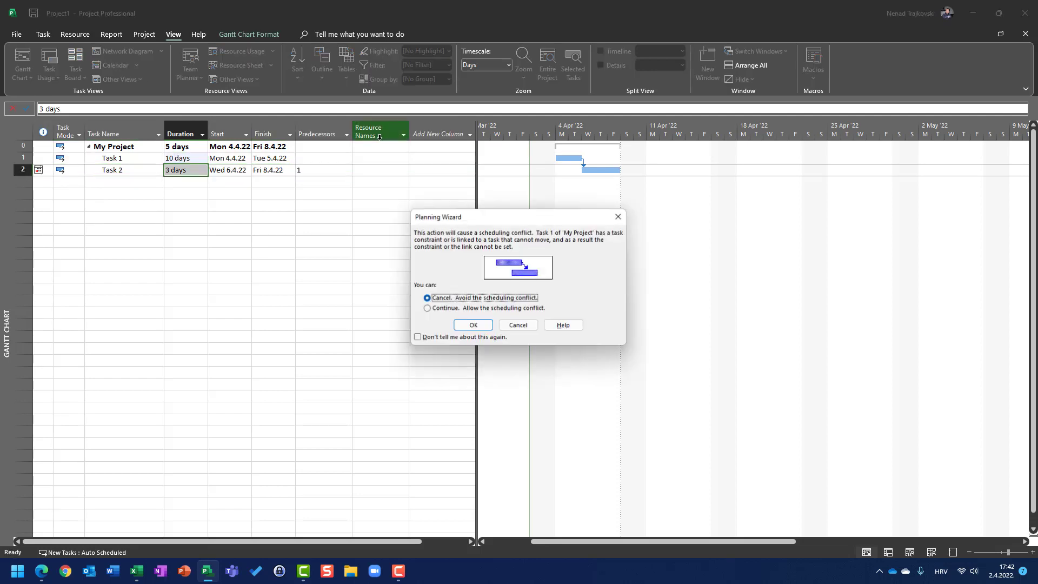
{"action": "left_click", "coordinate": [520, 308]}
{"action": "left_click", "coordinate": [473, 326]}
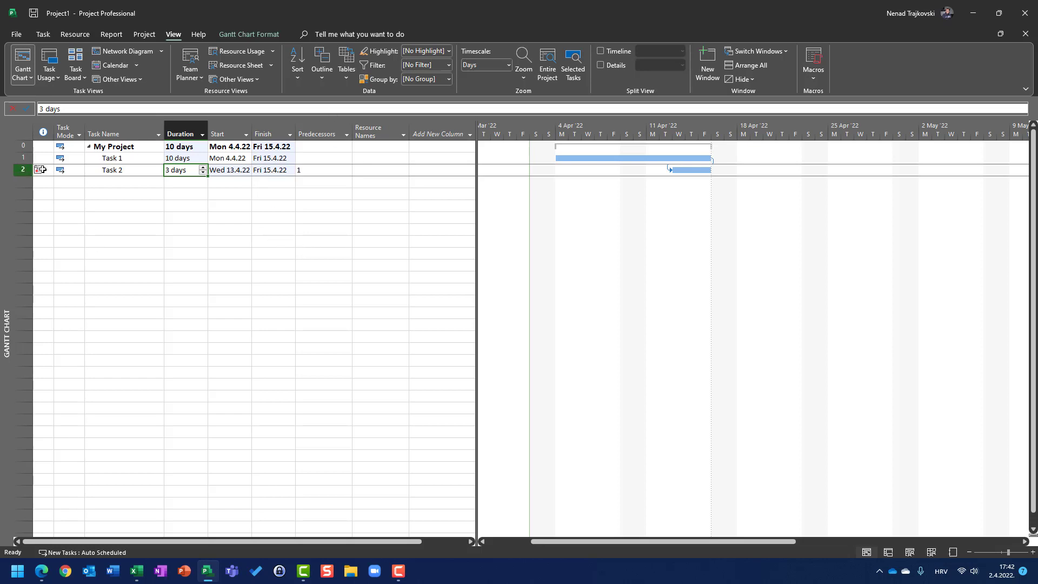
Undo the duration change on Task 1 and the Finish No Later Than constraint on Task 2
{"action": "mouse_move", "coordinate": [48, 172]}
{"action": "mouse_move", "coordinate": [714, 161]}
{"action": "key", "text": "ctrl+z"}
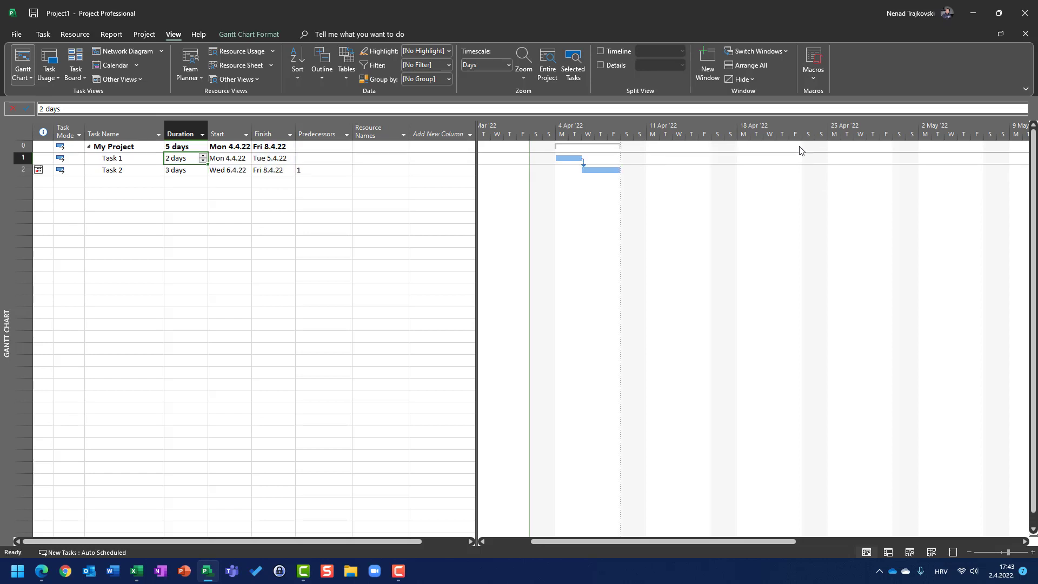
{"action": "key", "text": "ctrl+z"}
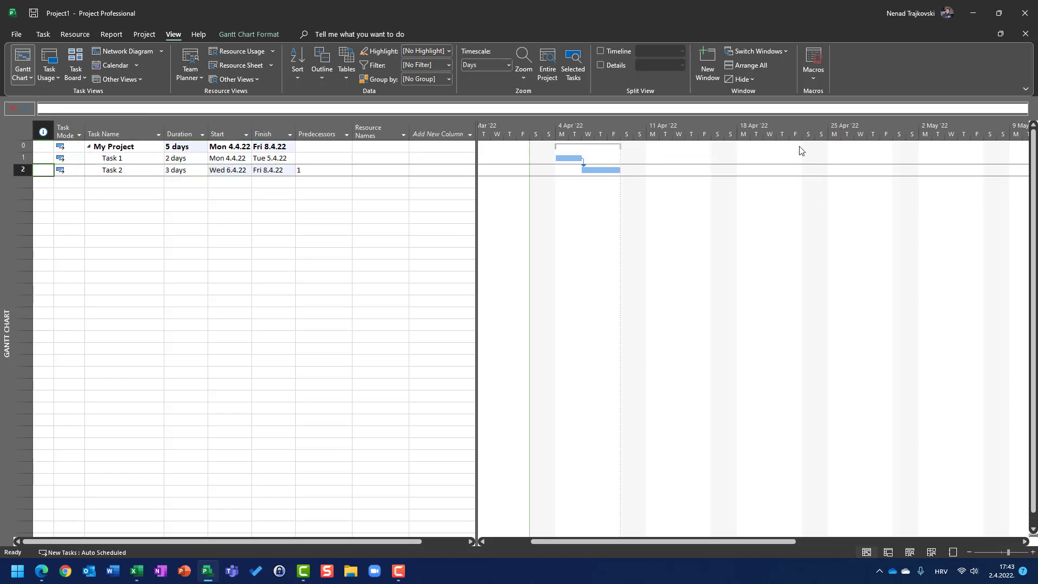
Give Task 2 a deadline of Fri 15.4.2022, keeping its constraint type As Soon As Possible
{"action": "double_click", "coordinate": [27, 170]}
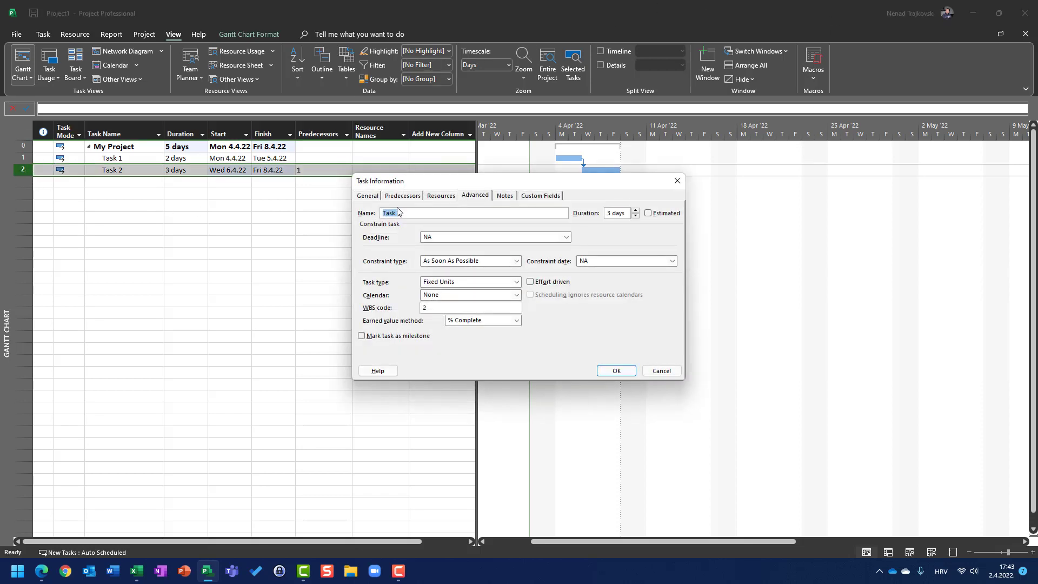
{"action": "left_click", "coordinate": [471, 199]}
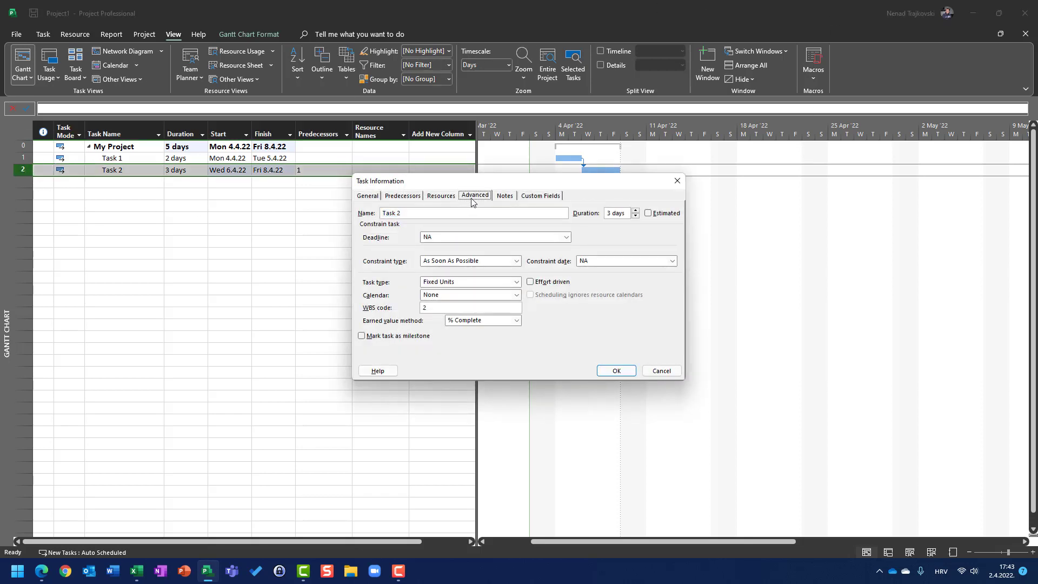
{"action": "left_click", "coordinate": [484, 265]}
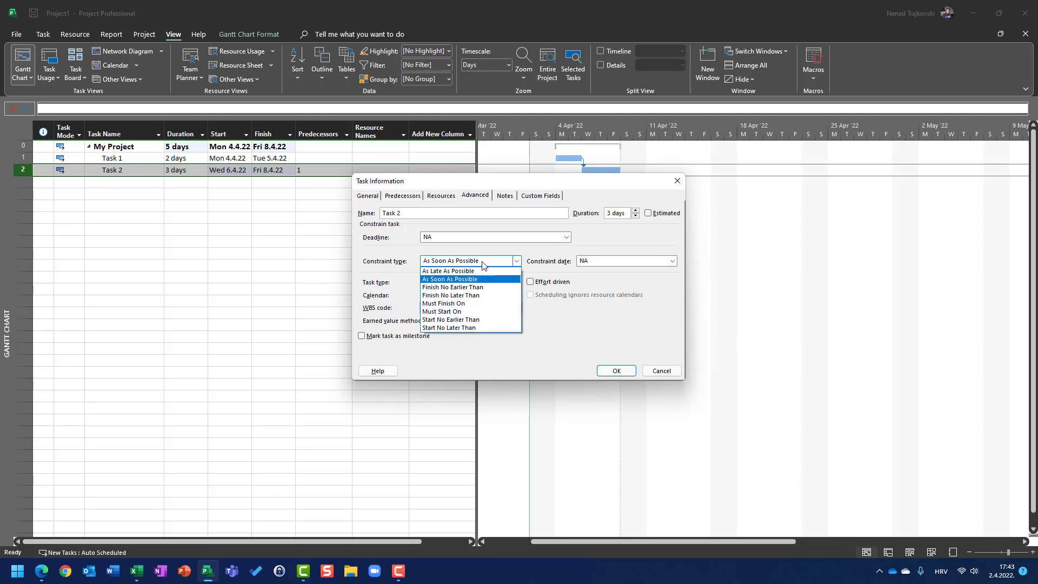
{"action": "left_click", "coordinate": [484, 264]}
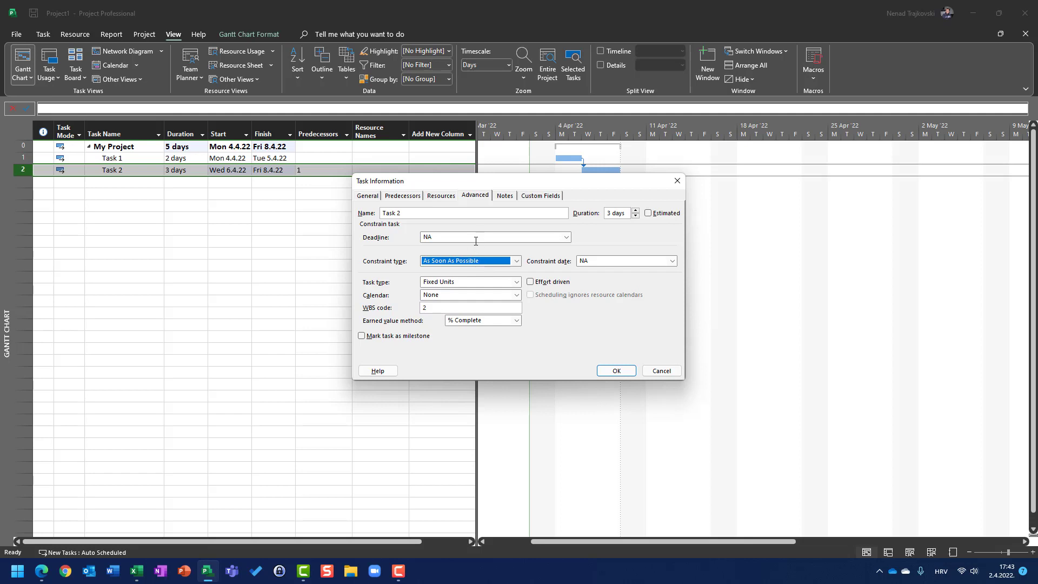
{"action": "left_click", "coordinate": [566, 237]}
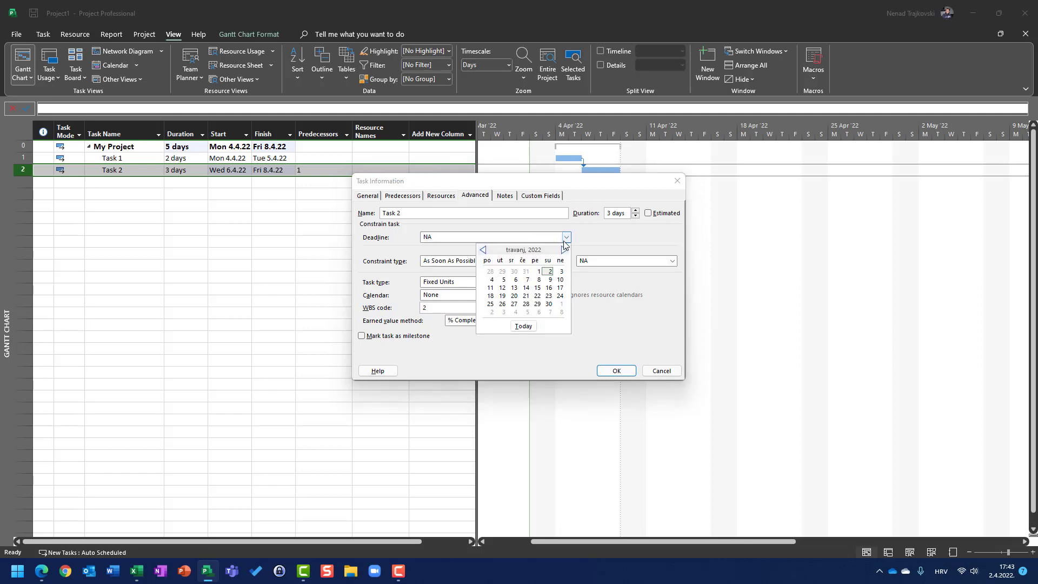
{"action": "left_click", "coordinate": [537, 290]}
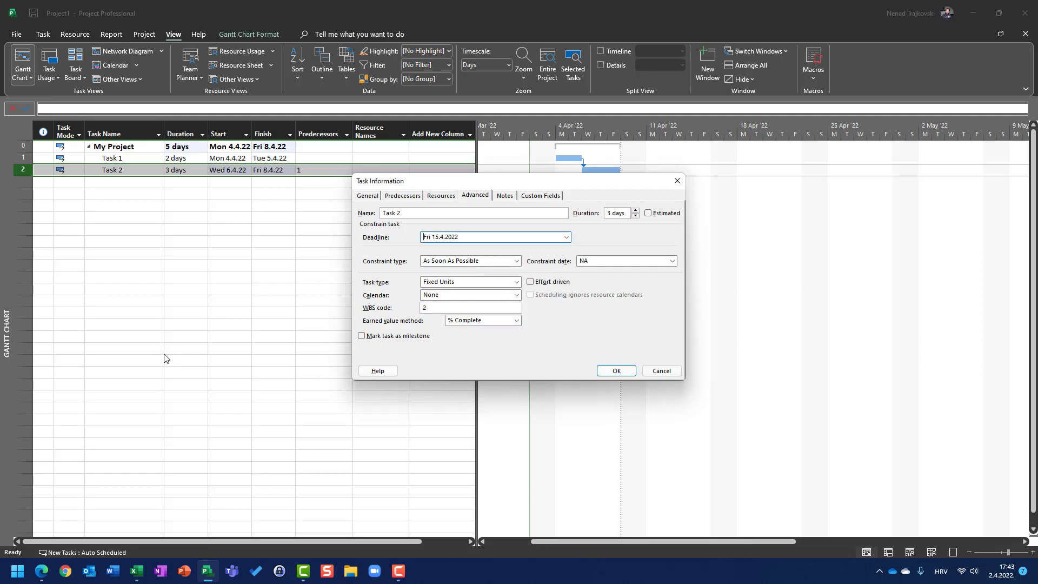
{"action": "left_click", "coordinate": [619, 372]}
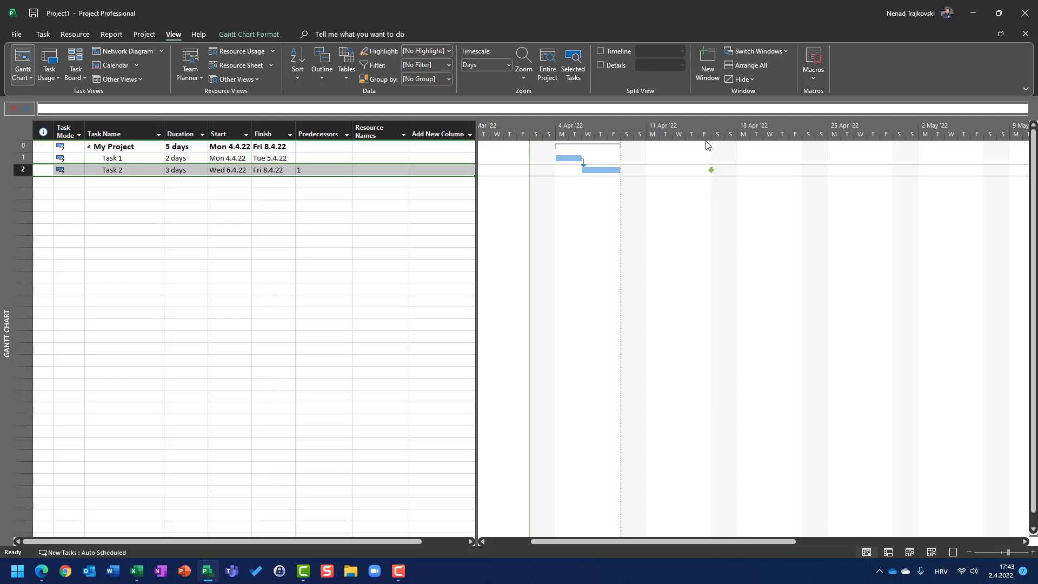
Set the duration of Task 1 to 7 days
{"action": "left_click", "coordinate": [170, 171]}
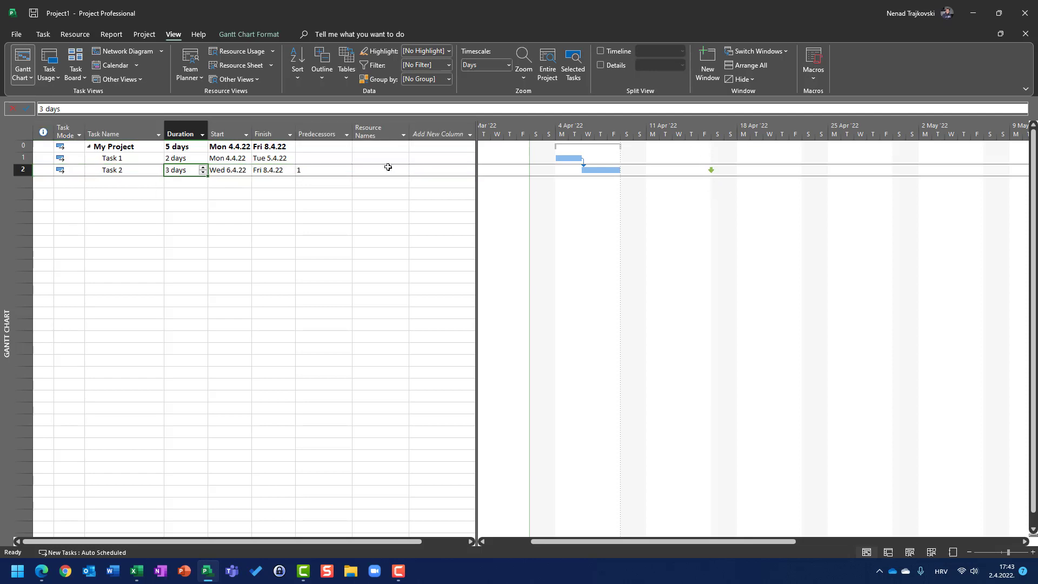
{"action": "key", "text": "Up"}
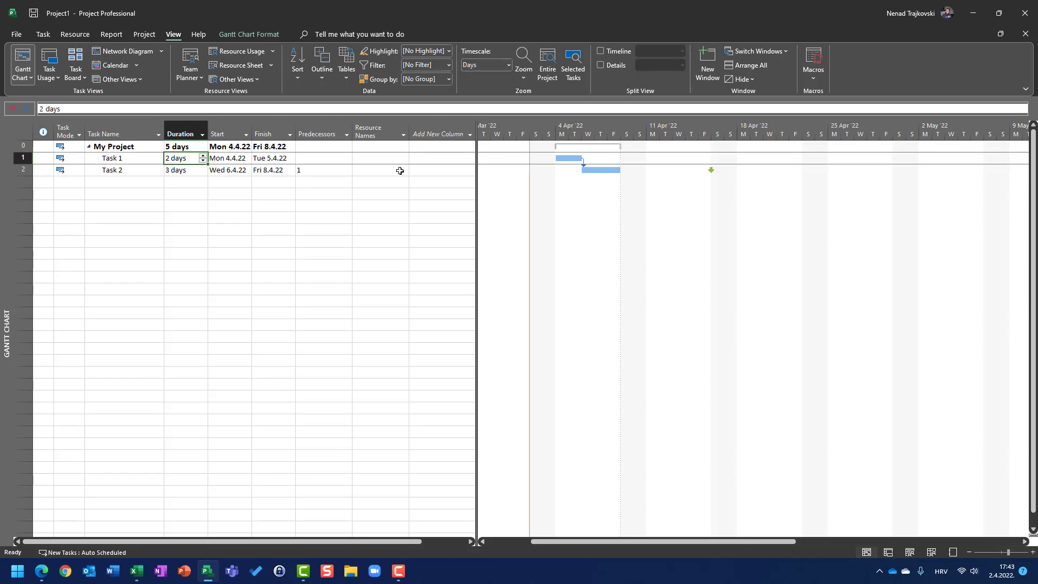
{"action": "type", "text": "7"}
{"action": "key", "text": "Return"}
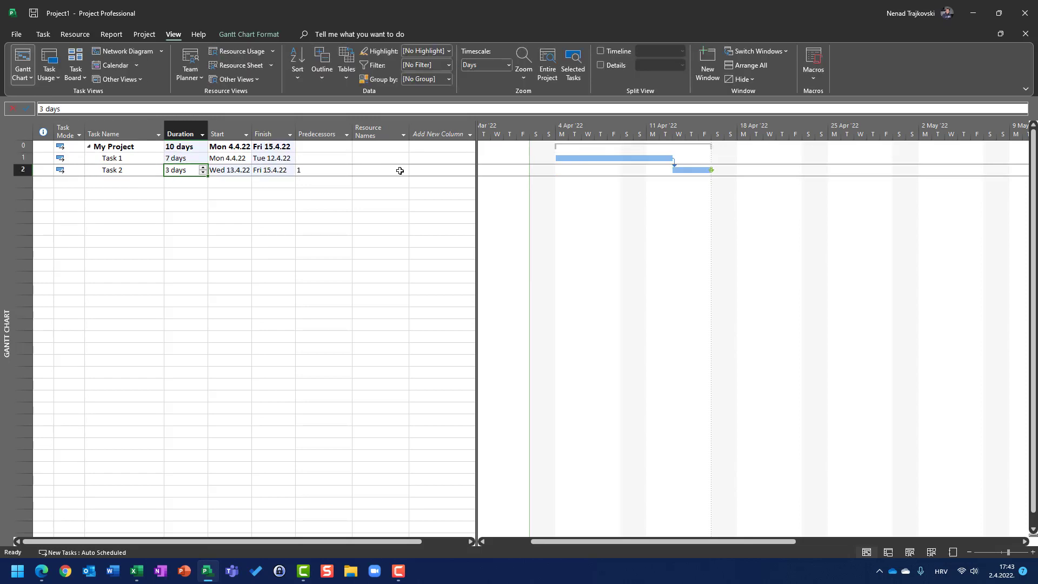
Shorten the duration of Task 1 to 6 days
{"action": "key", "text": "Up"}
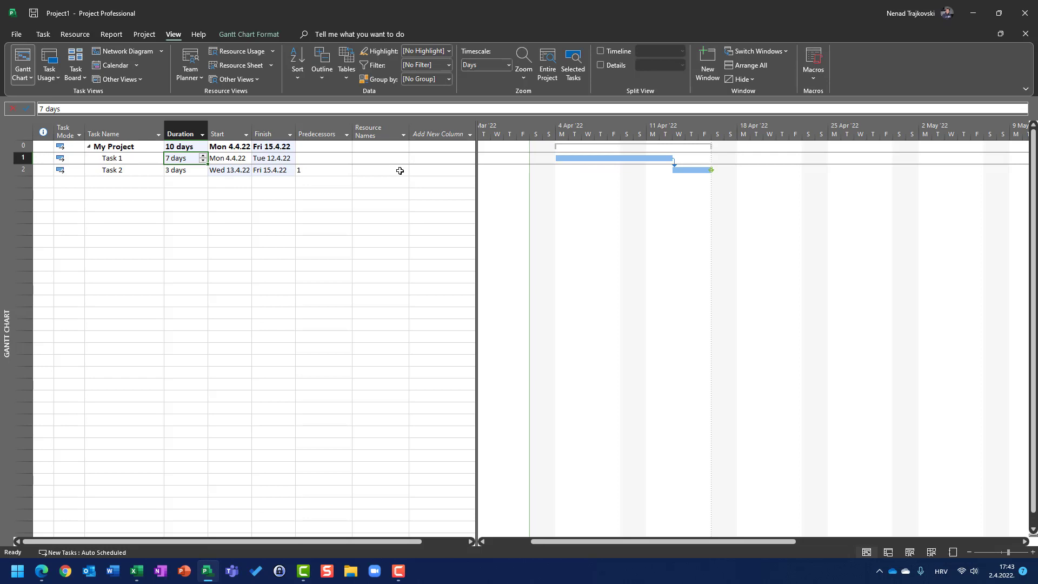
{"action": "type", "text": "6"}
{"action": "key", "text": "Return"}
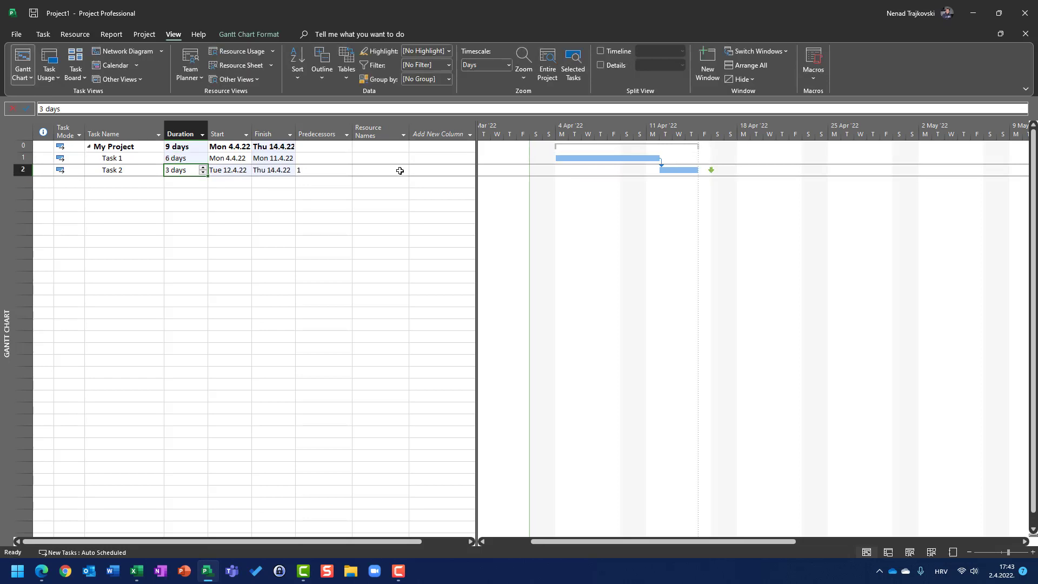
Set the duration of Task 2 to 4 days
{"action": "type", "text": "4"}
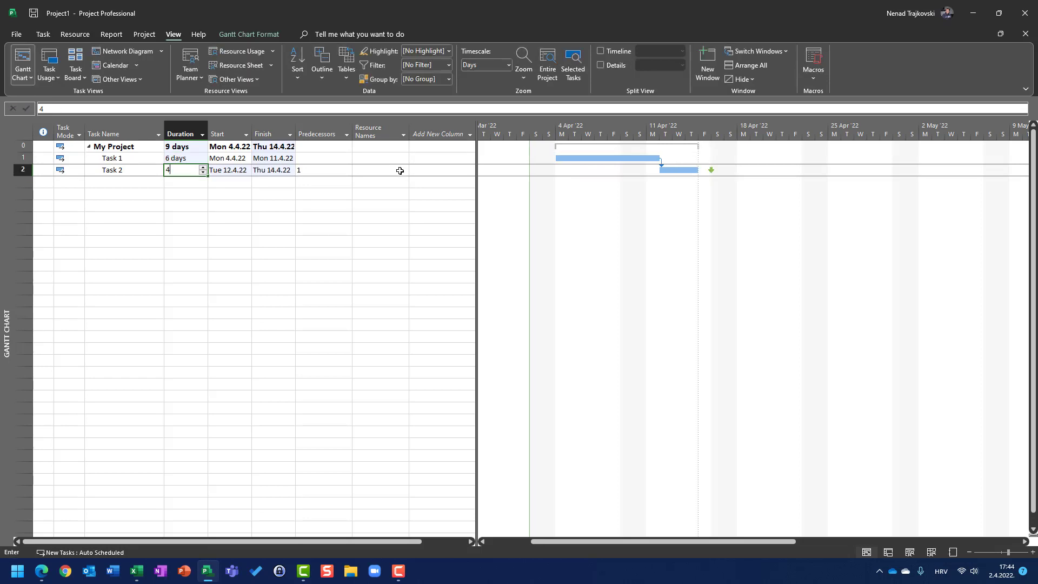
{"action": "key", "text": "Return"}
{"action": "key", "text": "Up"}
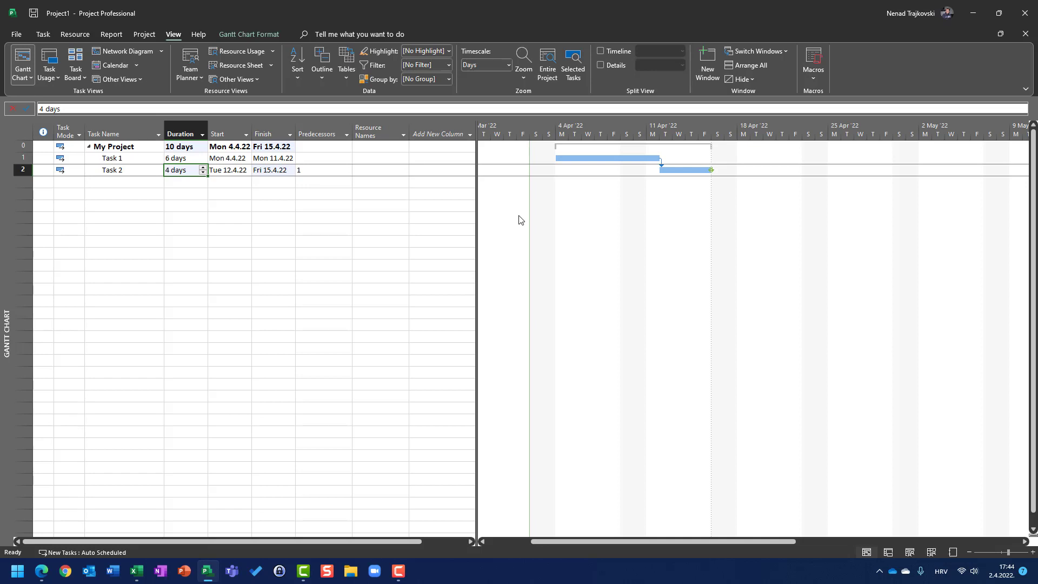
Extend the duration of Task 1 to 8 days to push Task 2 past its deadline
{"action": "key", "text": "Up"}
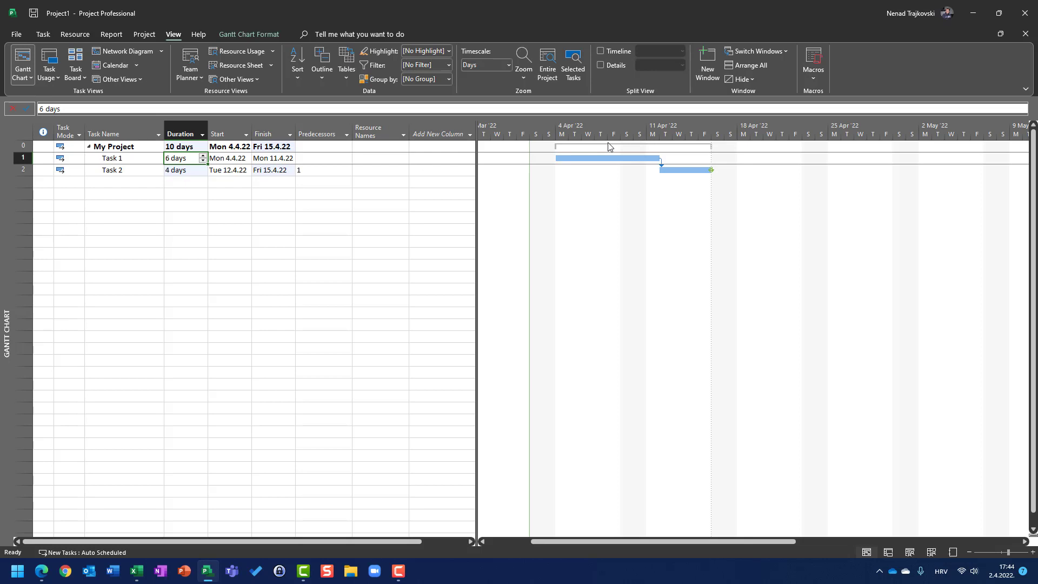
{"action": "type", "text": "8"}
{"action": "key", "text": "Return"}
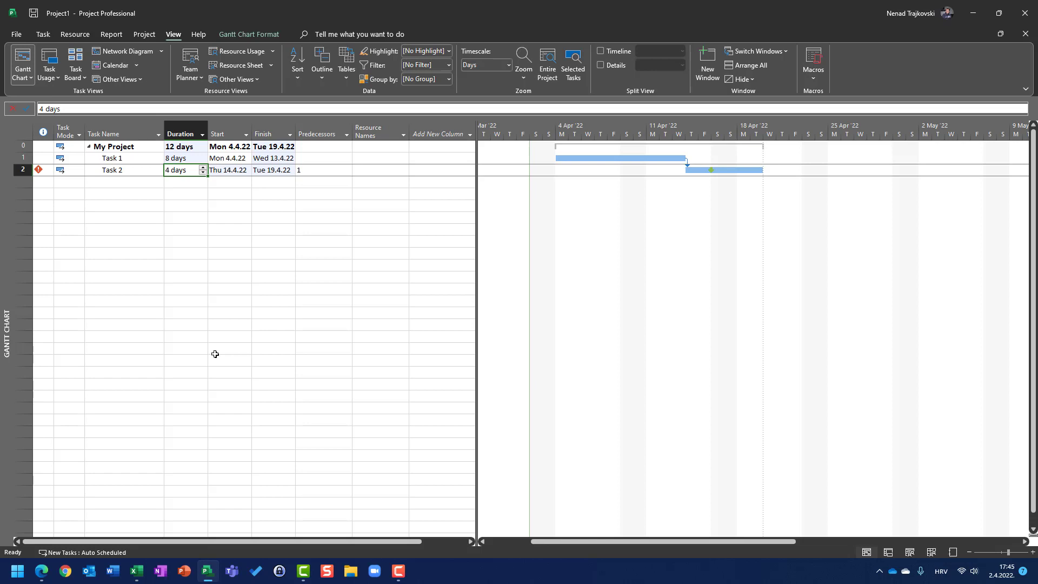
Review the deadline and the available constraint types in the task information of Task 2, then discard the dialog
{"action": "double_click", "coordinate": [115, 170]}
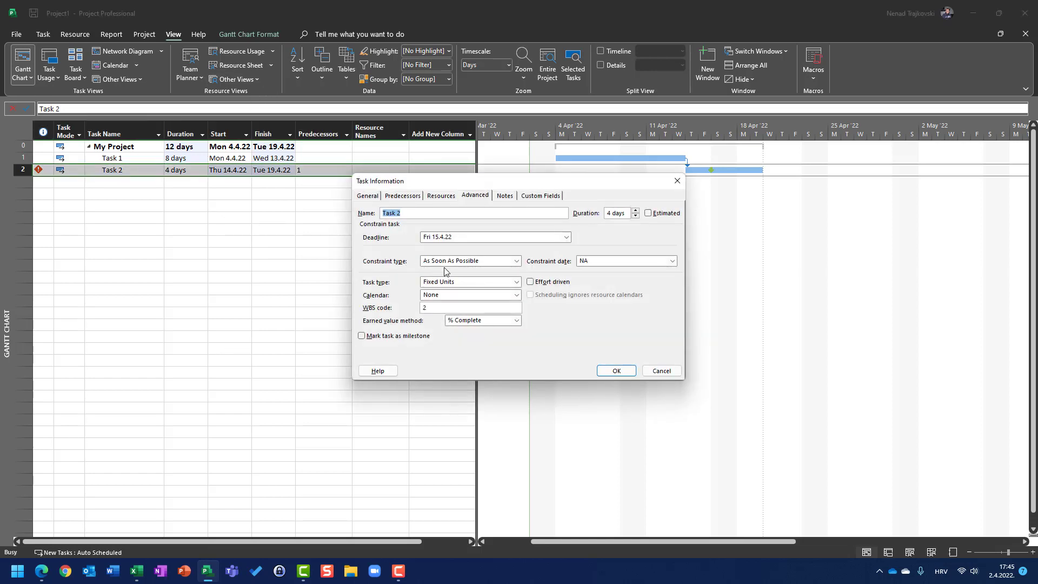
{"action": "left_click", "coordinate": [473, 264]}
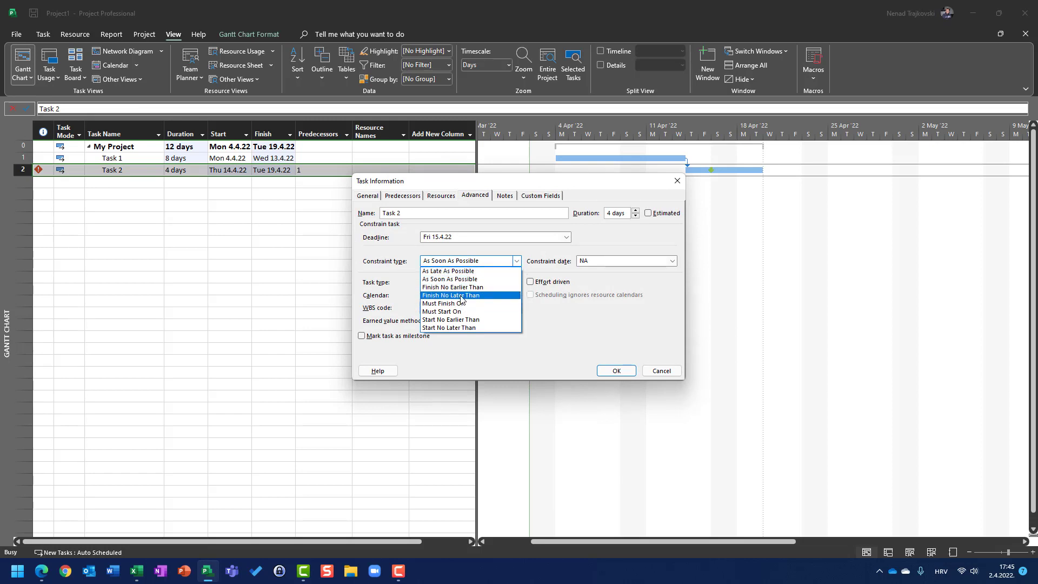
{"action": "left_click", "coordinate": [306, 297]}
{"action": "key", "text": "Escape"}
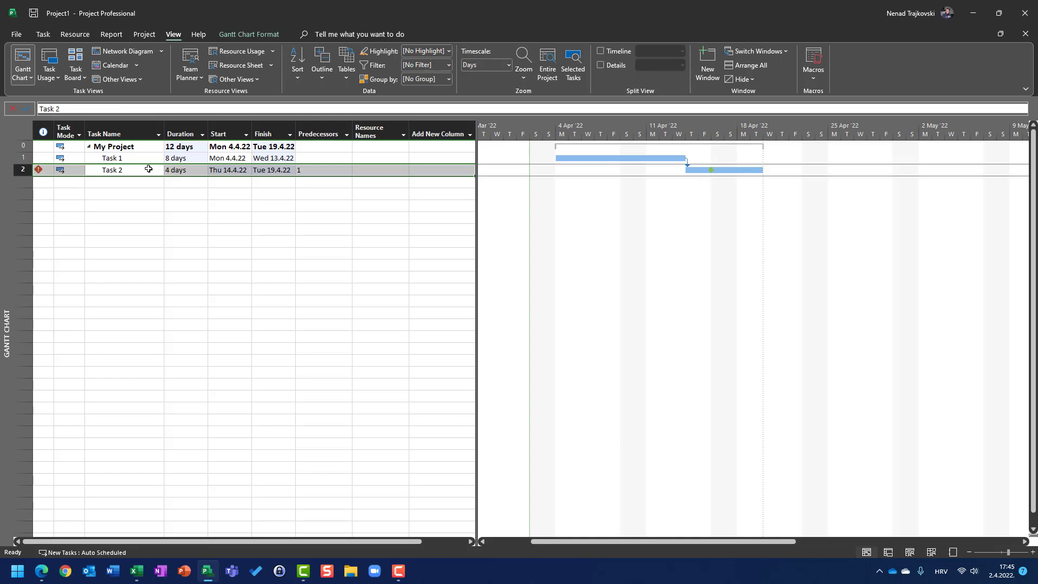
{"action": "left_click", "coordinate": [50, 207]}
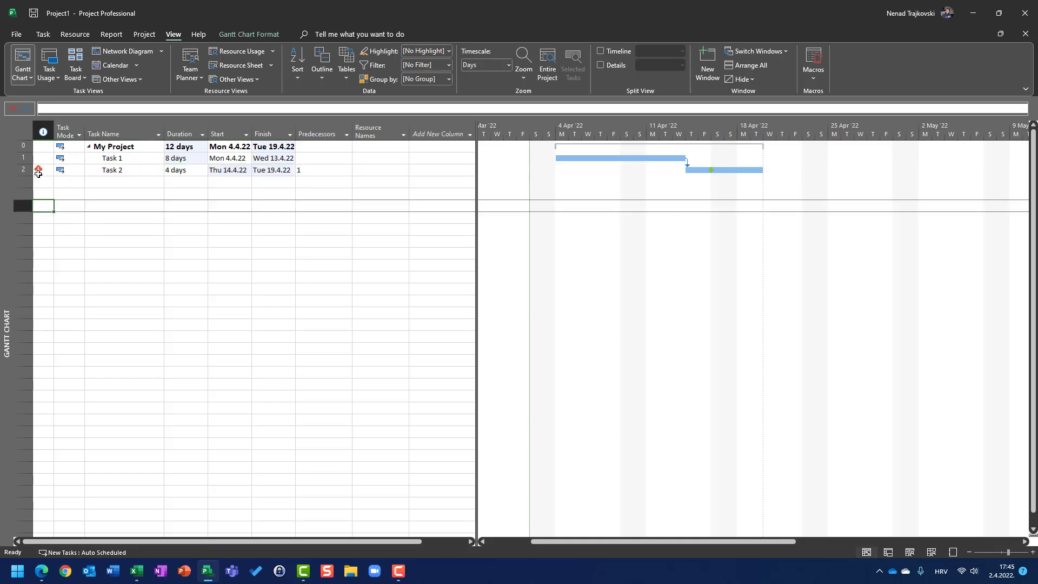
{"action": "mouse_move", "coordinate": [38, 172]}
Shorten the duration of Task 1 to 1 day to pull Task 2 ahead of its deadline
{"action": "left_click", "coordinate": [170, 158]}
{"action": "type", "text": "1"}
{"action": "key", "text": "Return"}
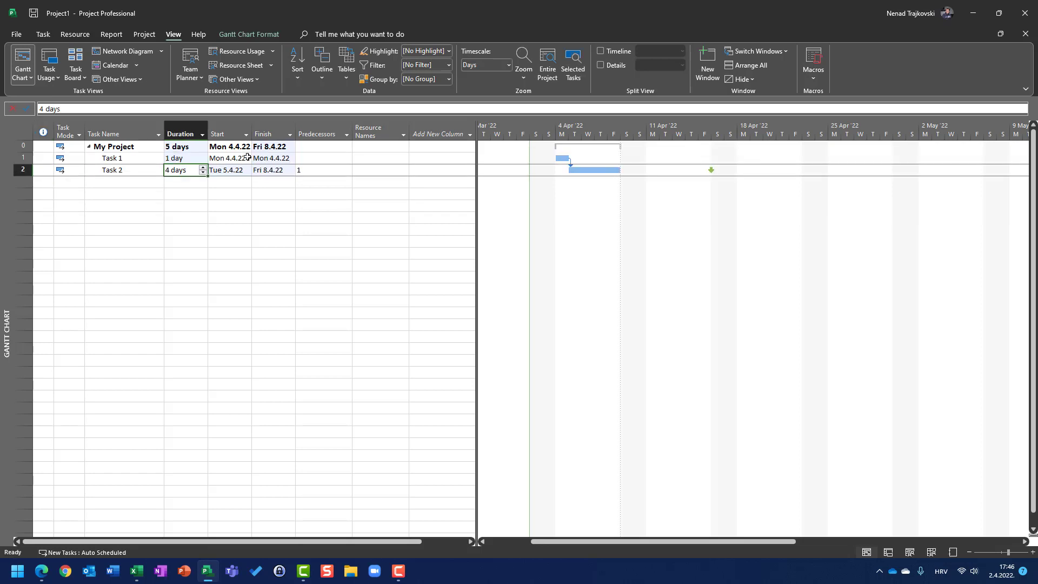
{"action": "left_click", "coordinate": [48, 170]}
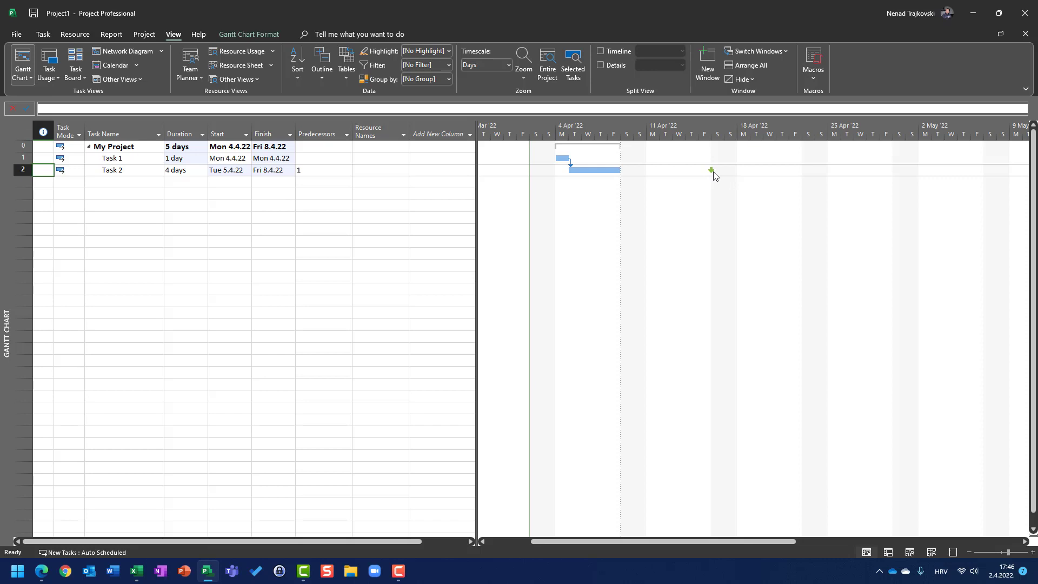
Set the duration of Task 1 to 5 days and the duration of Task 2 to 7 days
{"action": "left_click", "coordinate": [201, 159]}
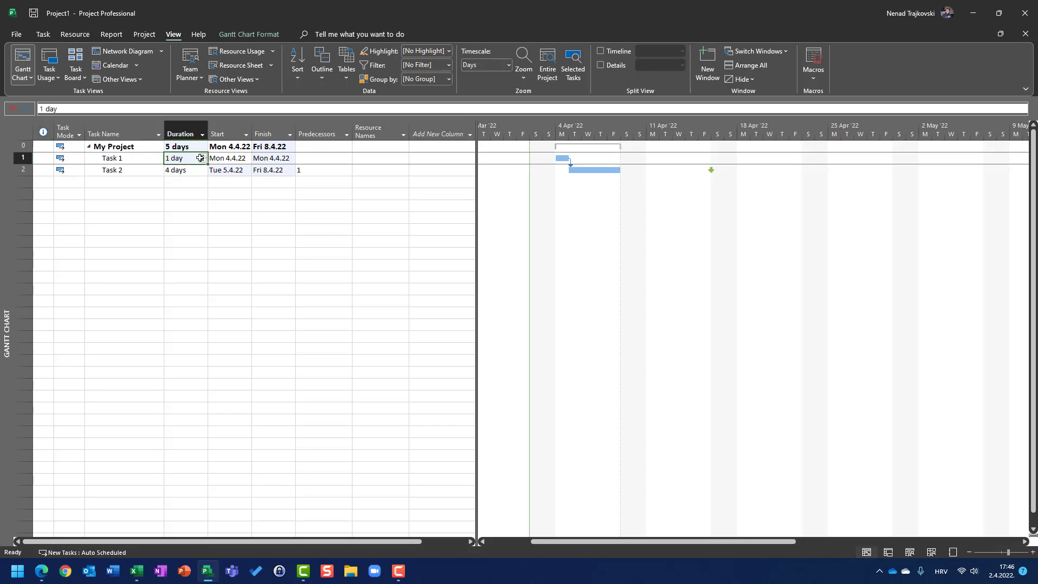
{"action": "type", "text": "5"}
{"action": "key", "text": "Return"}
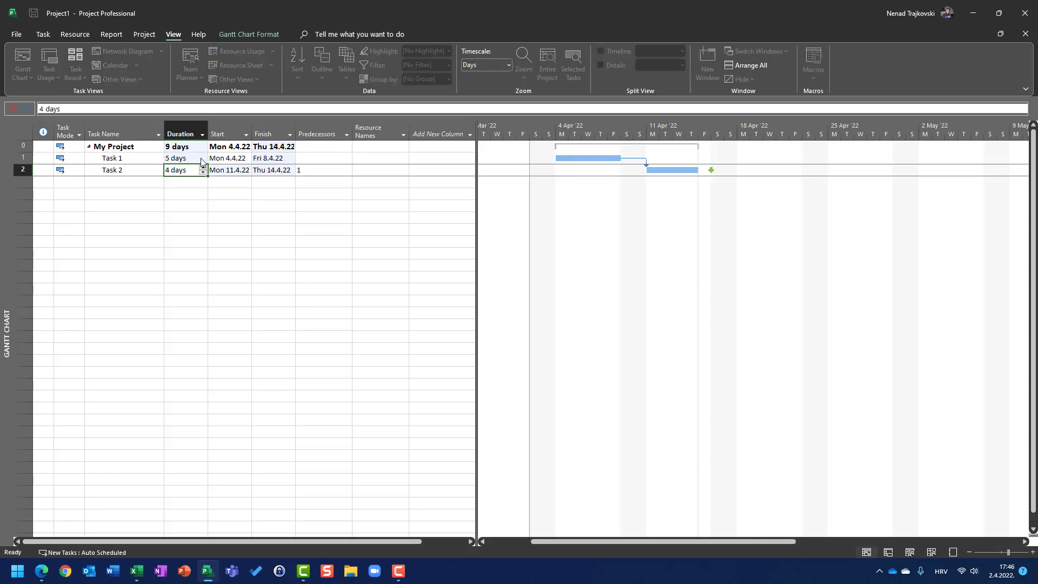
{"action": "type", "text": "7"}
{"action": "key", "text": "Return"}
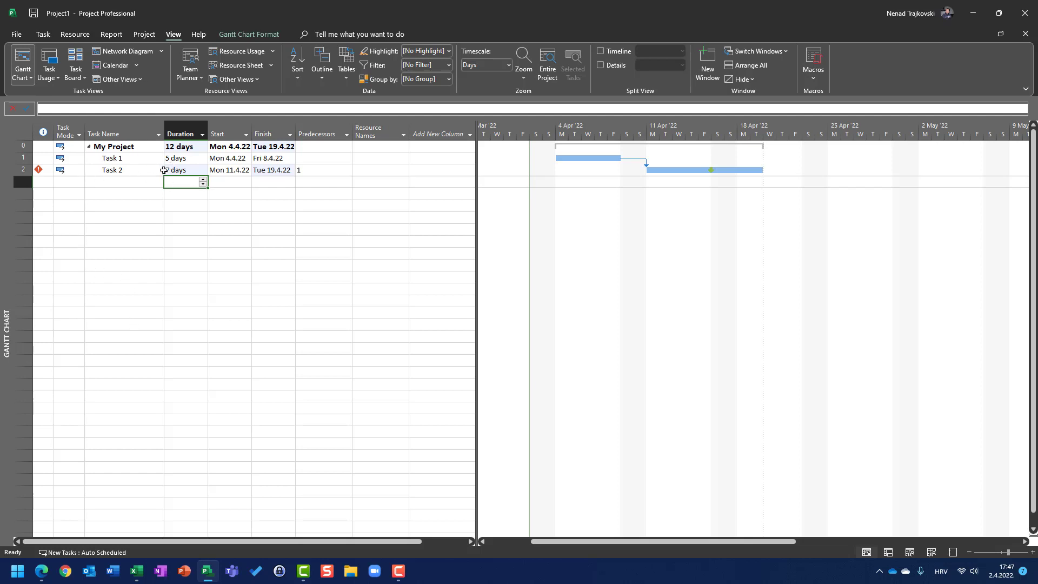
Rename Task 1 as "Building the walls" and Task 2 as "Painting the walls"
{"action": "left_click", "coordinate": [128, 159]}
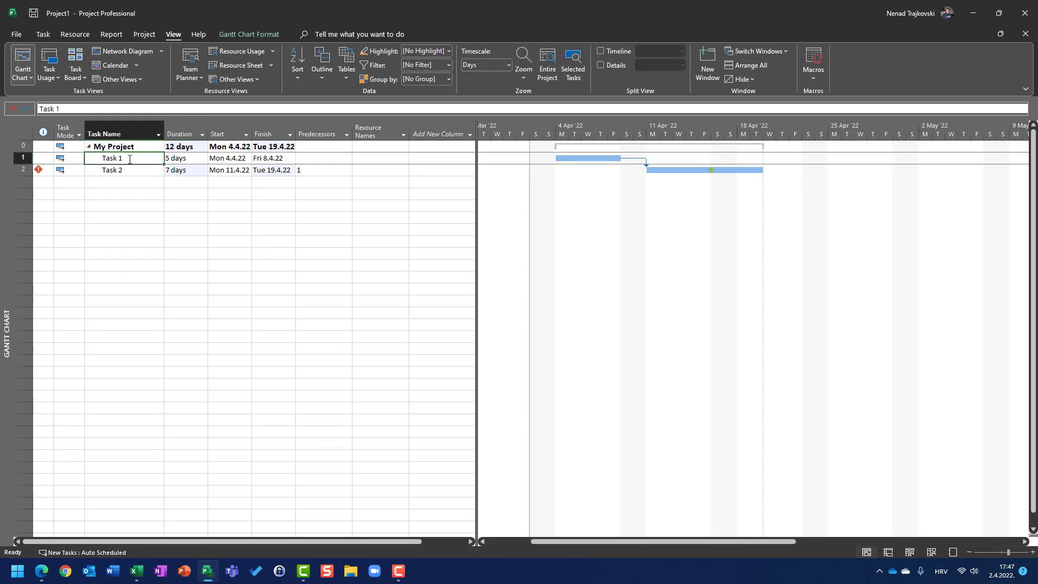
{"action": "type", "text": "Buildin"}
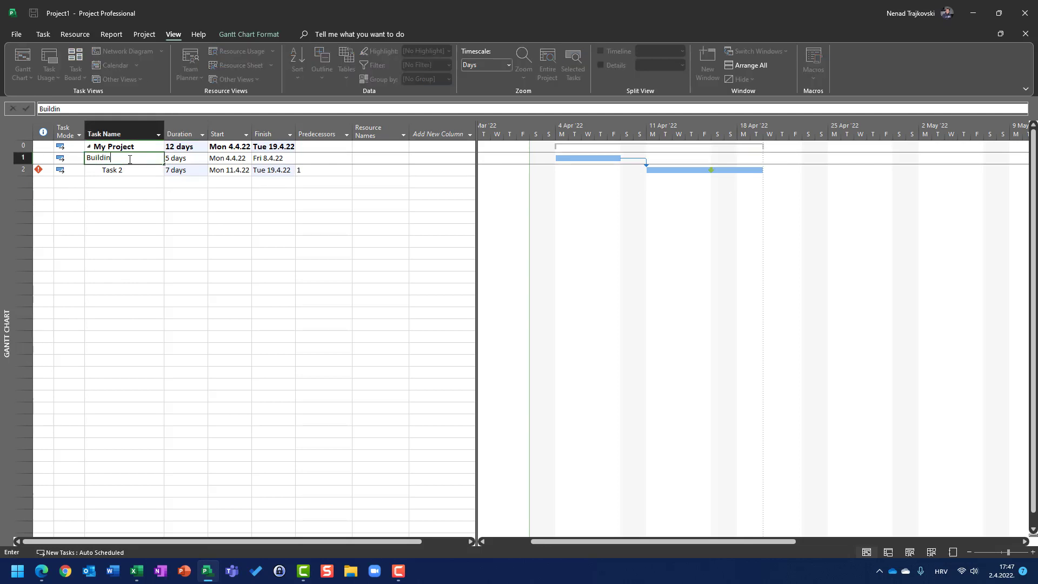
{"action": "type", "text": "g the walls"}
{"action": "key", "text": "Return"}
{"action": "type", "text": "Paintin"}
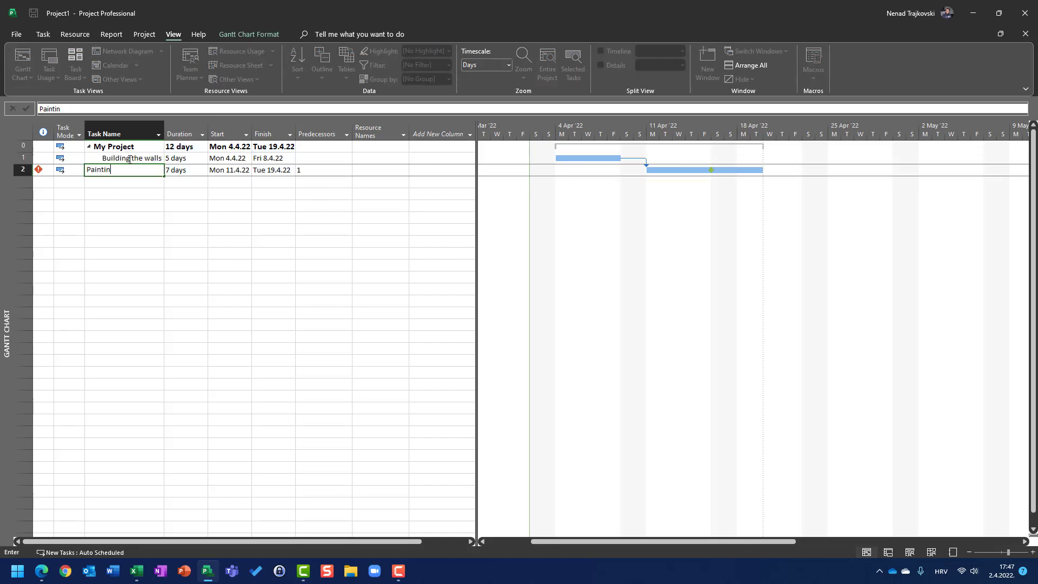
{"action": "type", "text": "g the walls"}
{"action": "key", "text": "Return"}
{"action": "key", "text": "Up"}
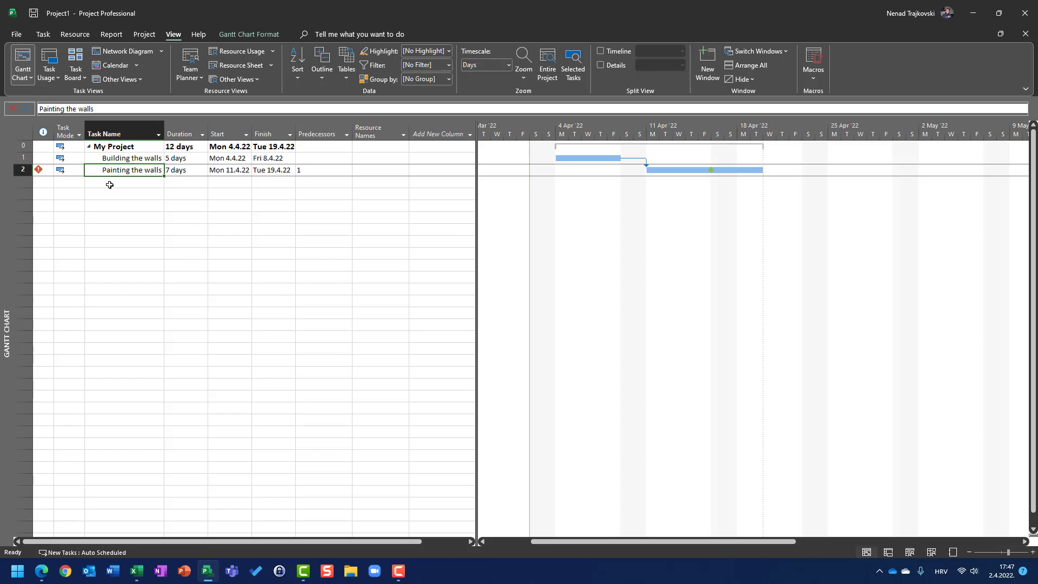
{"action": "mouse_move", "coordinate": [41, 169]}
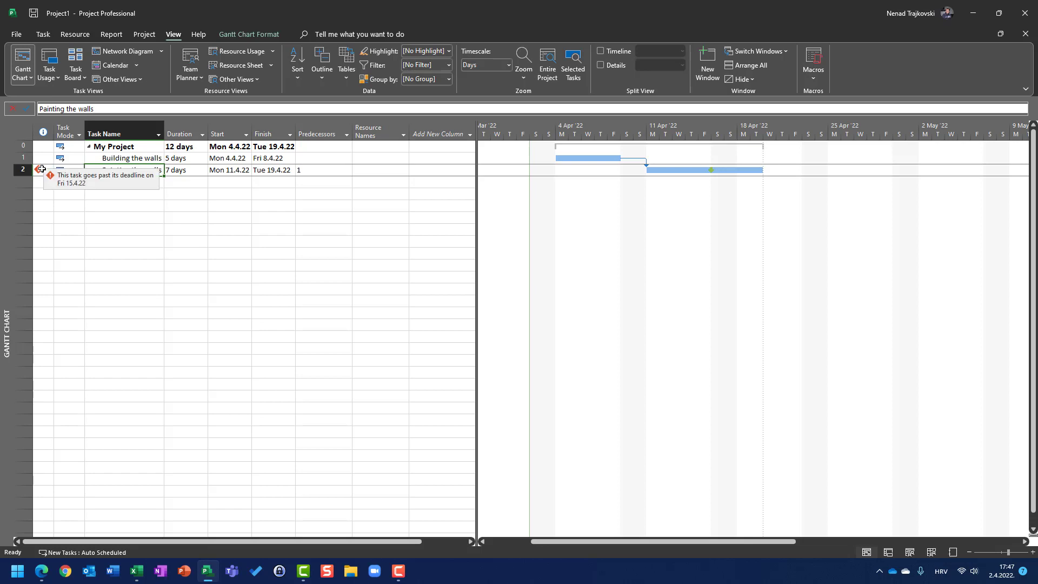